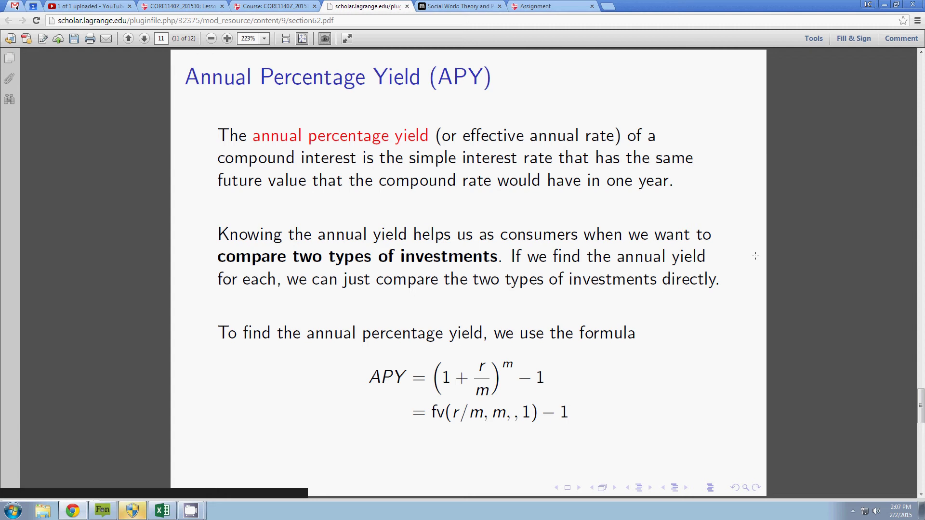
- Switch from the Chrome PDF viewer to the Book1 Excel workbook showing Example 5
key("alt+Tab")
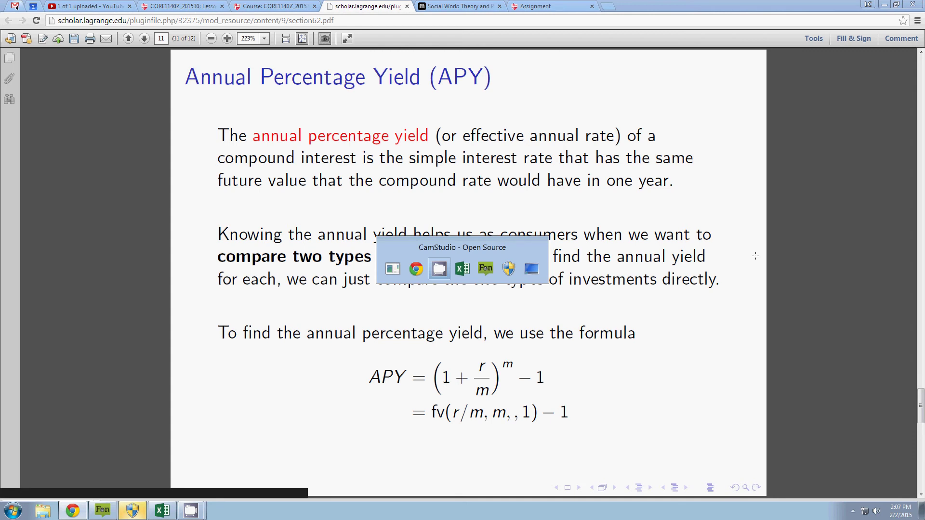
key("alt+Tab")
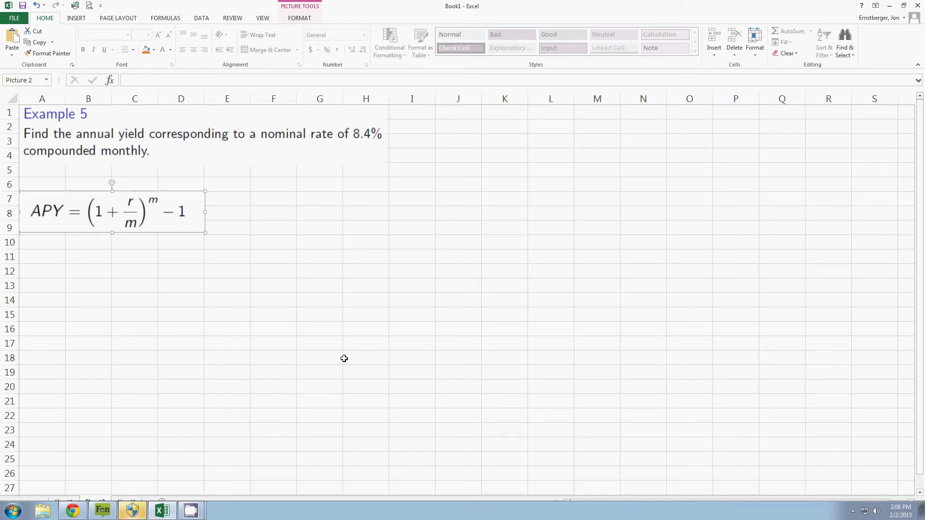
- Enter Rate 8.4% in A11:B11 and m 12 in A12:B12
left_click(57, 260)
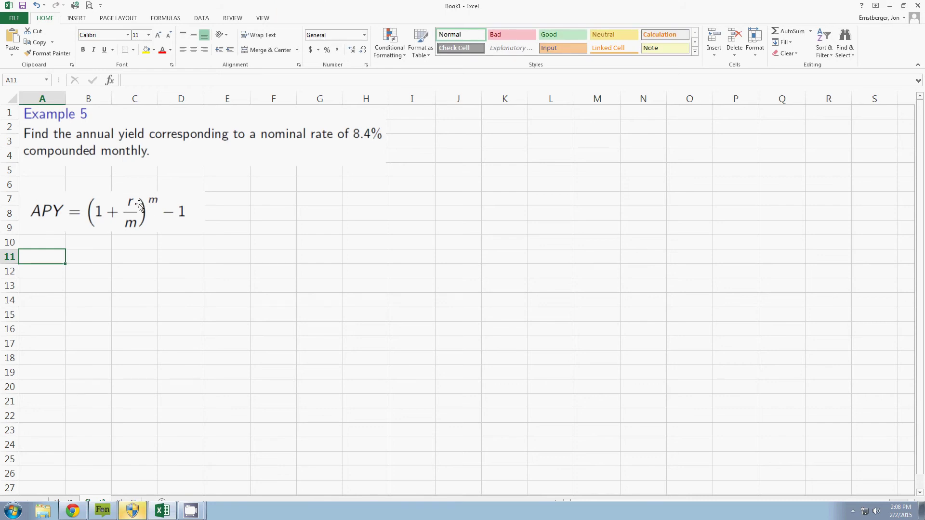
type("rATE")
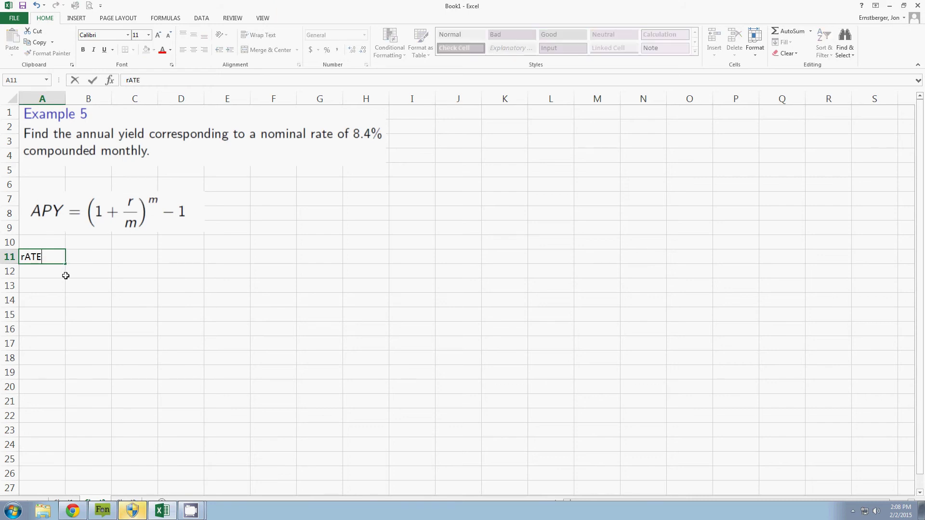
key("BackSpace")
key("BackSpace")
key("BackSpace")
key("BackSpace")
type("Rate")
key("Tab")
type("8.4%")
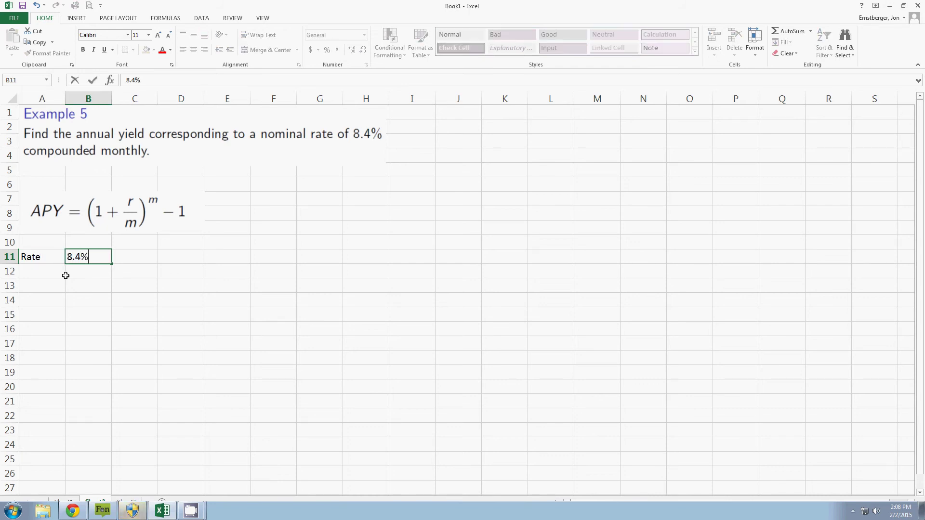
key("Return")
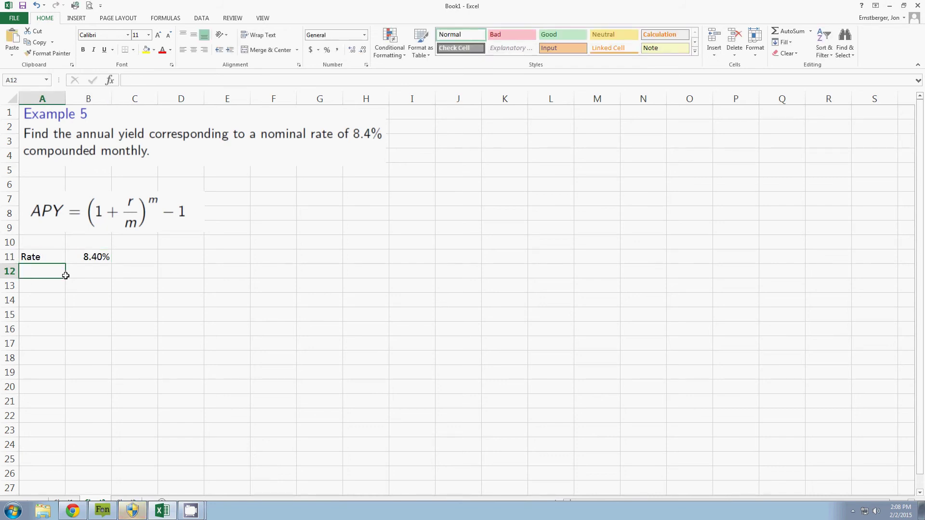
type("m")
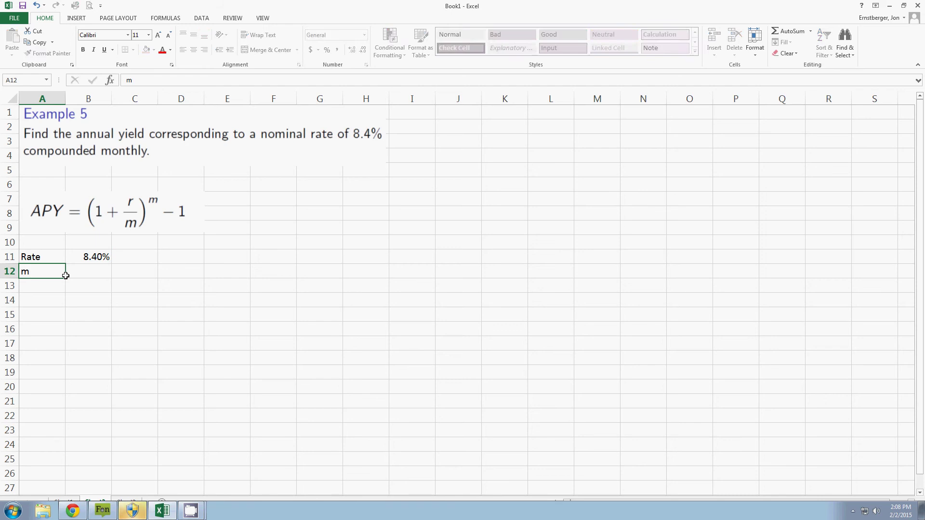
key("Tab")
type("12")
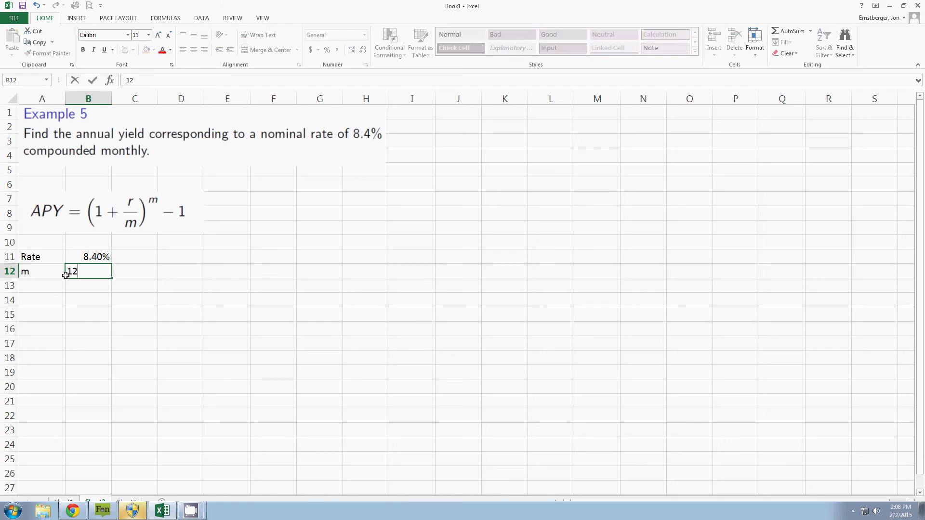
key("Return")
key("Return")
- Label A14 'APY' and start the formula =(1+B11/B12)^B12 in B14
type("APY")
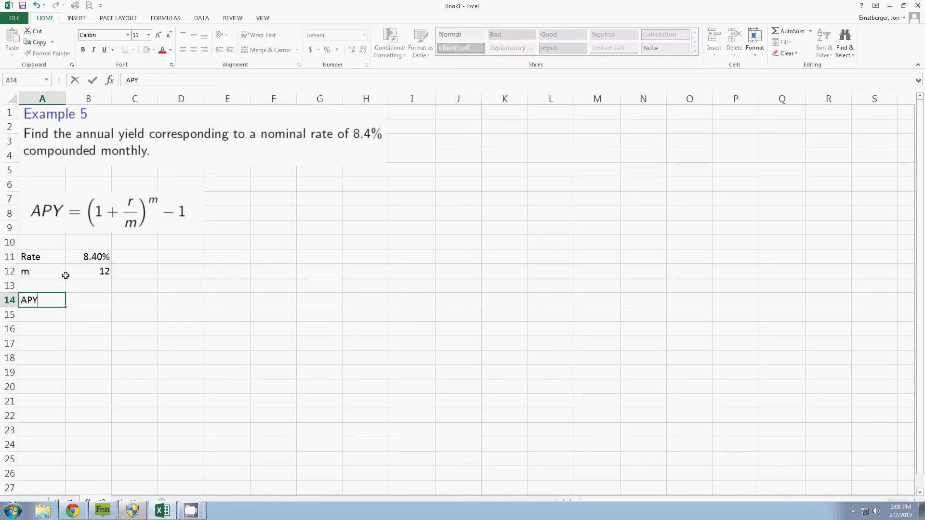
key("Tab")
type("=")
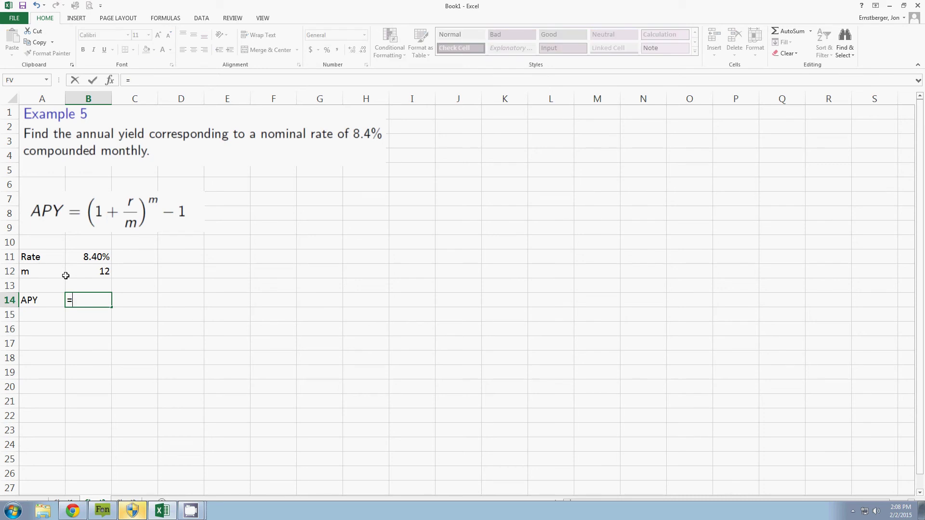
type("(1+")
left_click(87, 254)
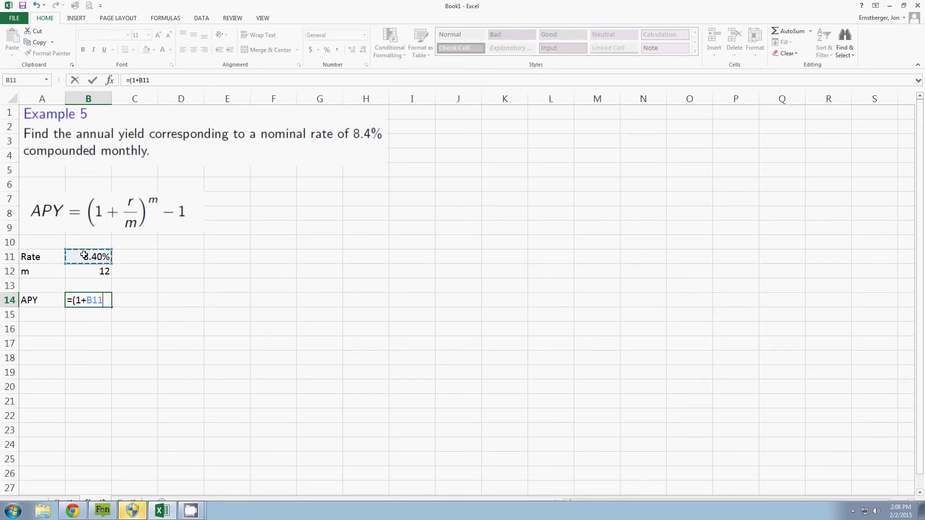
type("/")
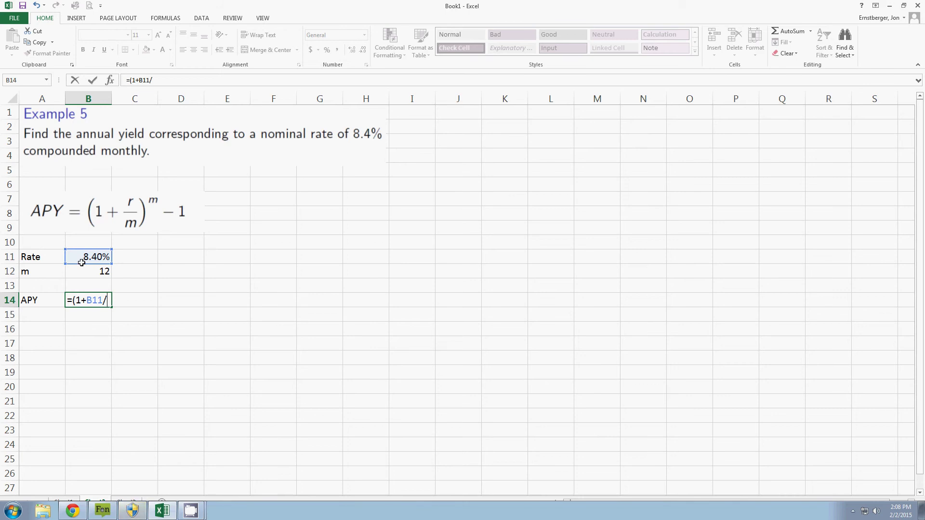
left_click(71, 267)
type(")")
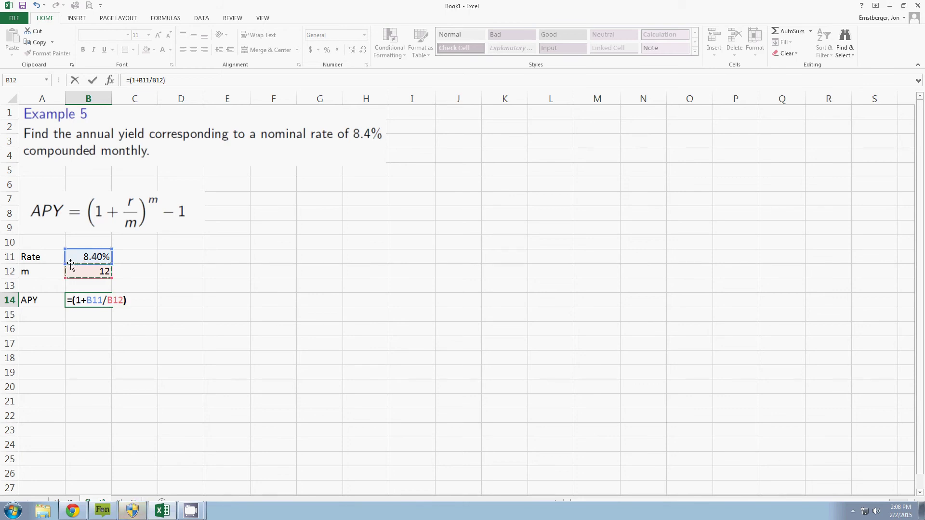
type("^")
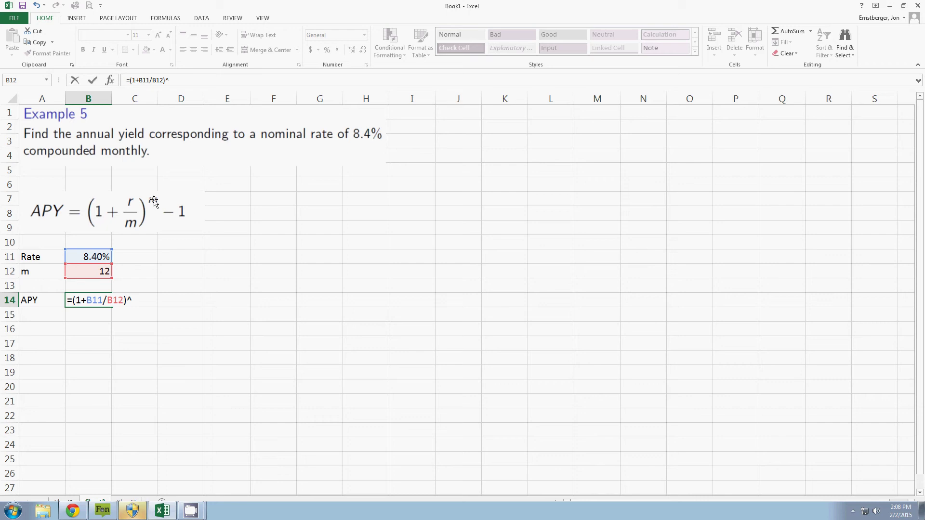
left_click(100, 271)
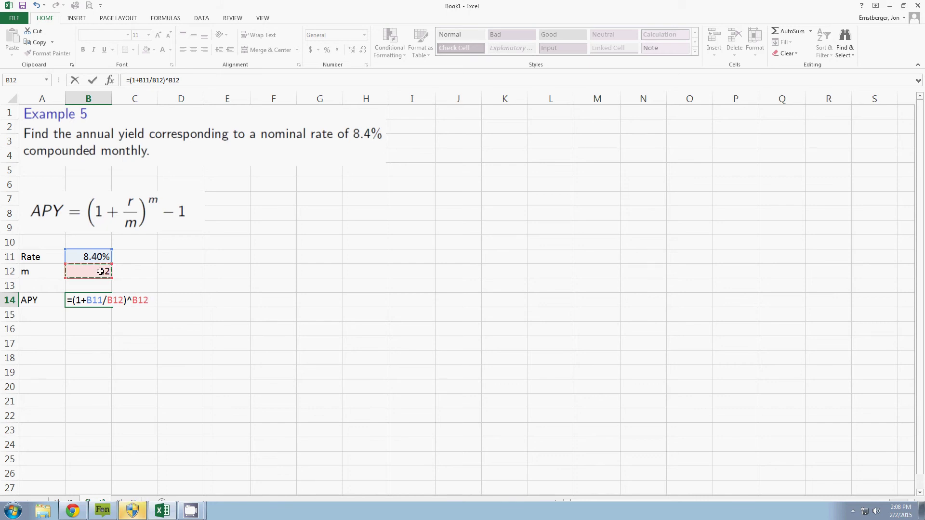
- Finish the APY formula with -1 and format B14 as a two-decimal percentage, 8.73%
type("-1")
key("Return")
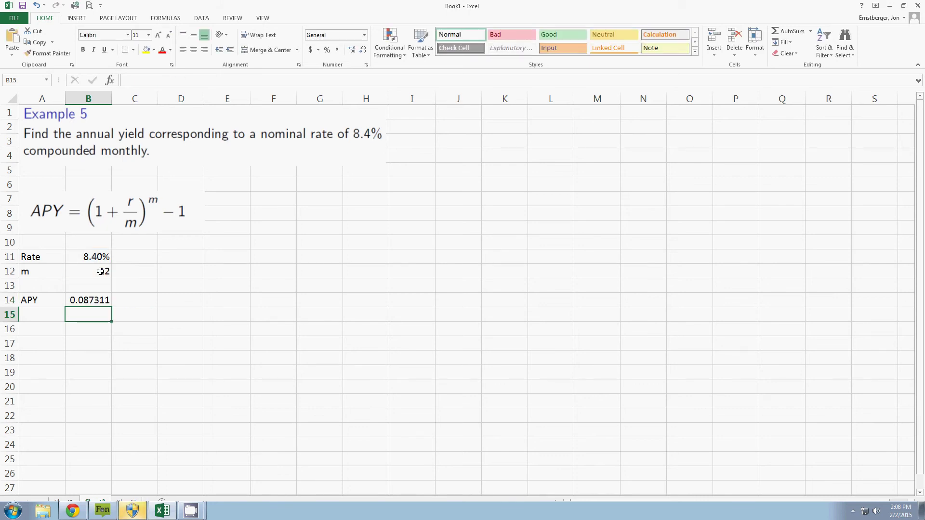
left_click(95, 301)
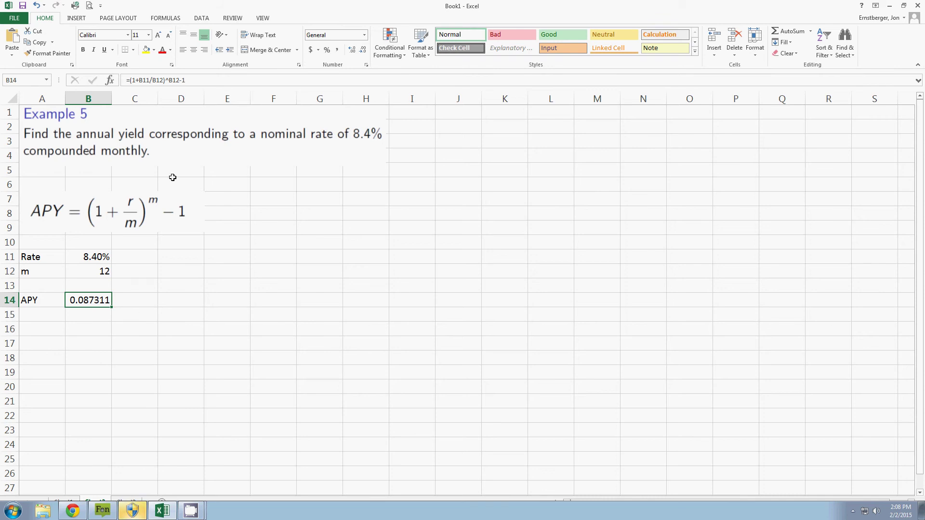
left_click(327, 50)
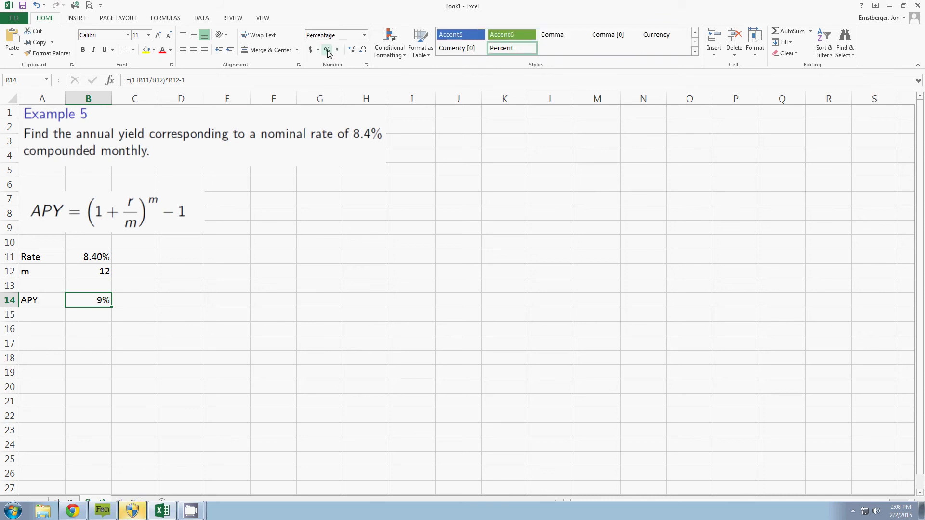
left_click(352, 50)
left_click(352, 50)
- Return to the Excel workbook and go to the Example 6 sheet
key("alt+Tab")
key("alt+Tab")
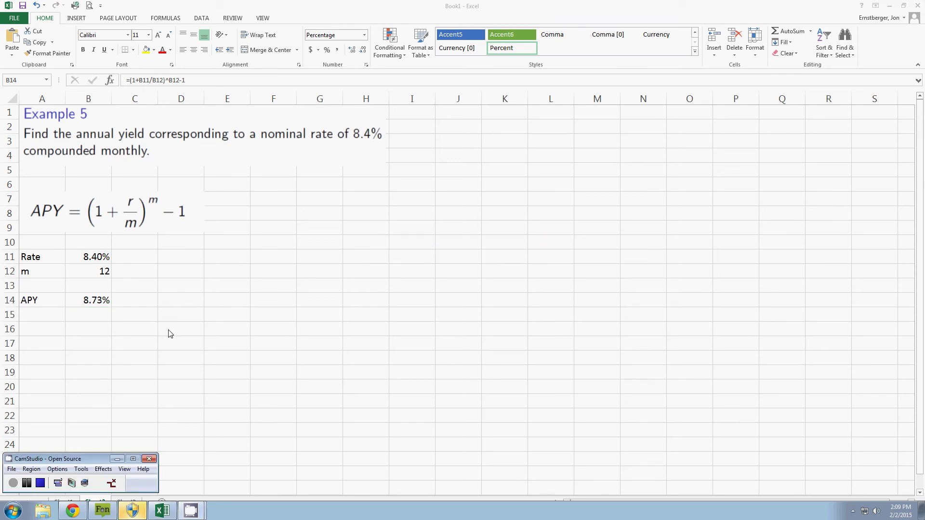
left_click(26, 483)
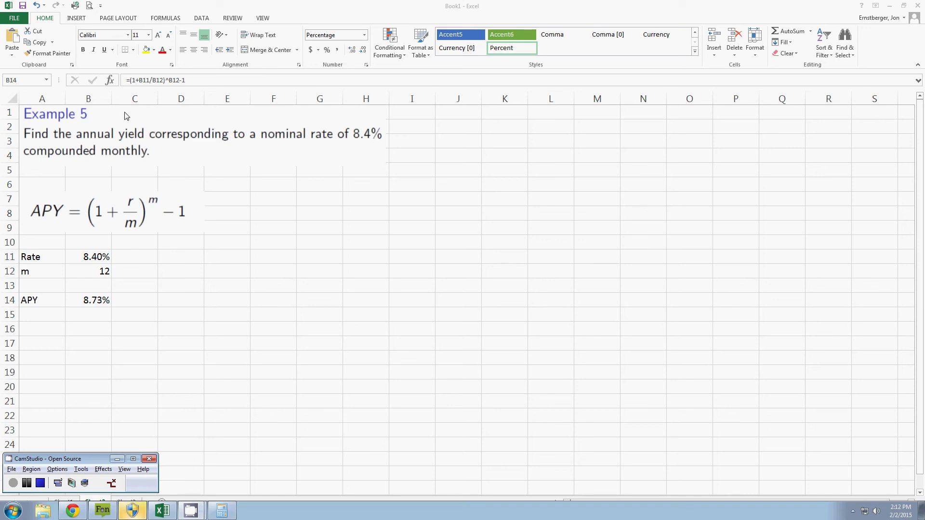
left_click(172, 7)
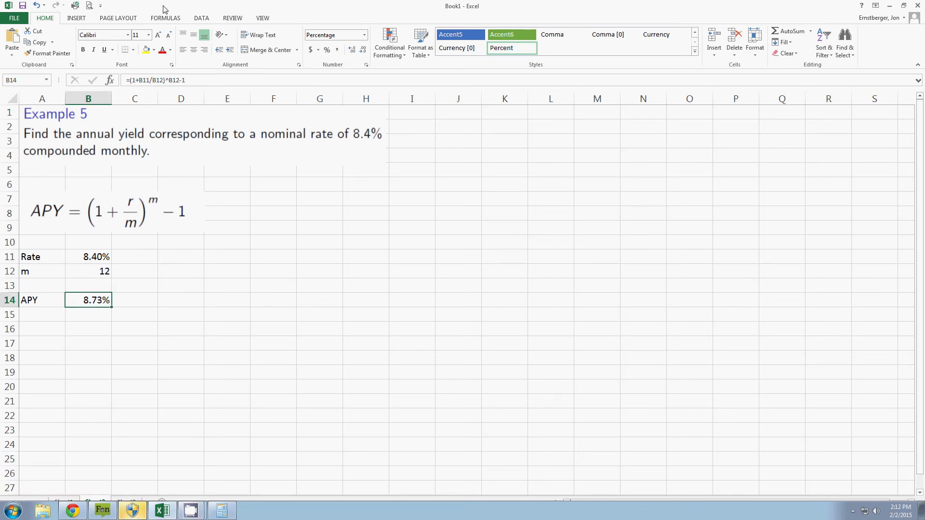
key("ctrl+Page_Down")
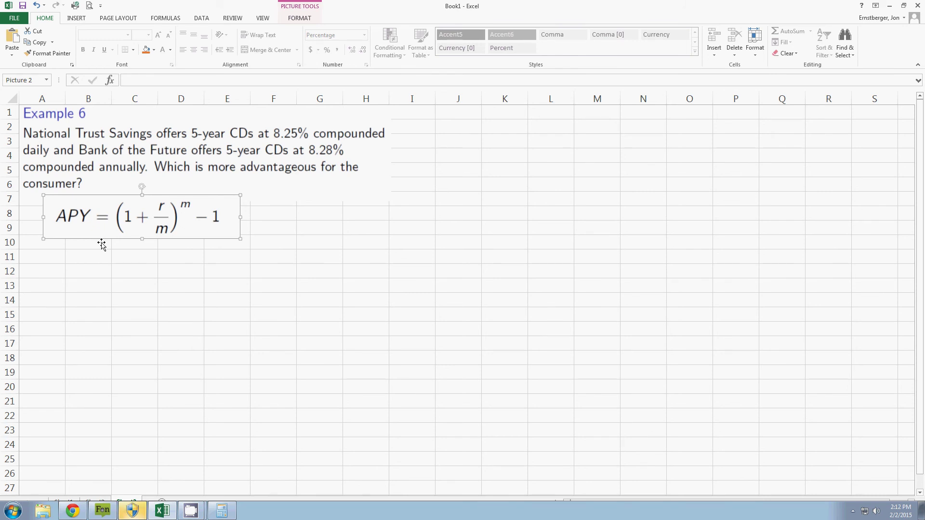
- Add NTS and BotF headings in B12:C12 and a Rate row with 8.25% and 8.28%
left_click(61, 269)
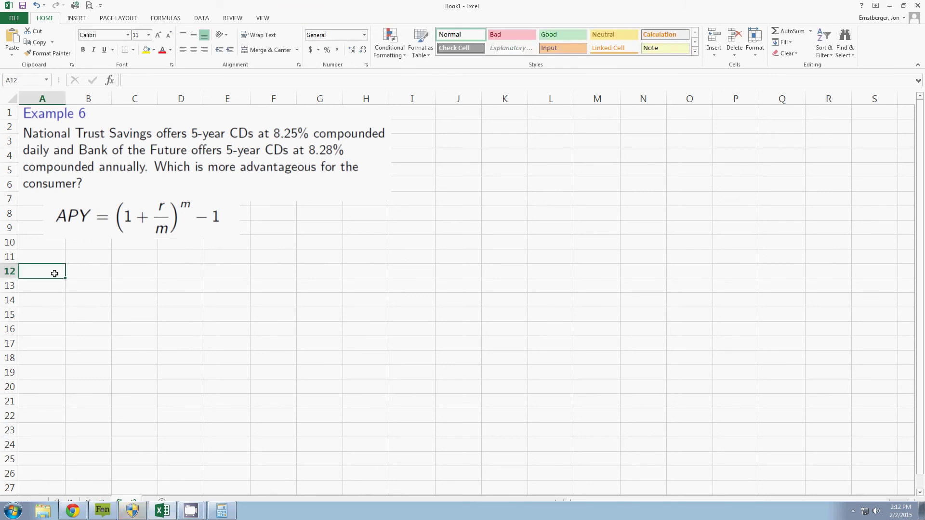
left_click(91, 269)
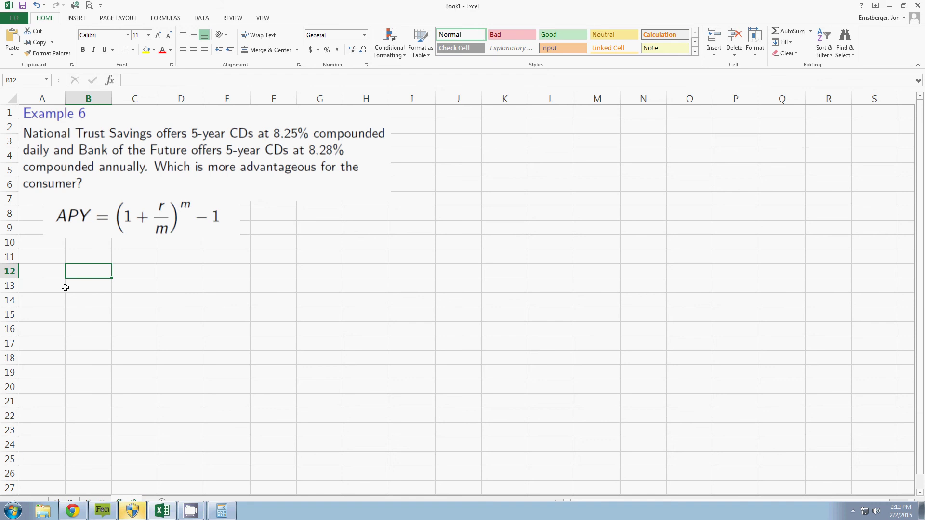
type("NTS")
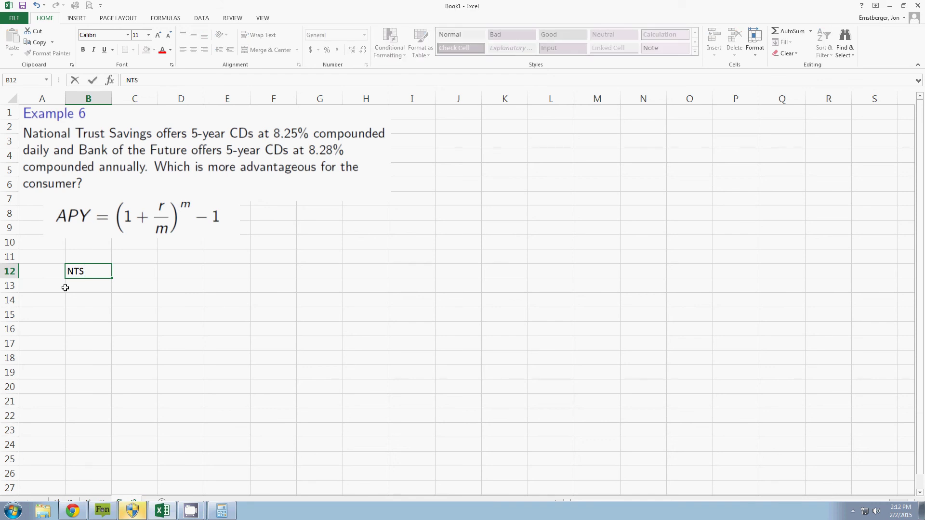
key("Tab")
type("BotF")
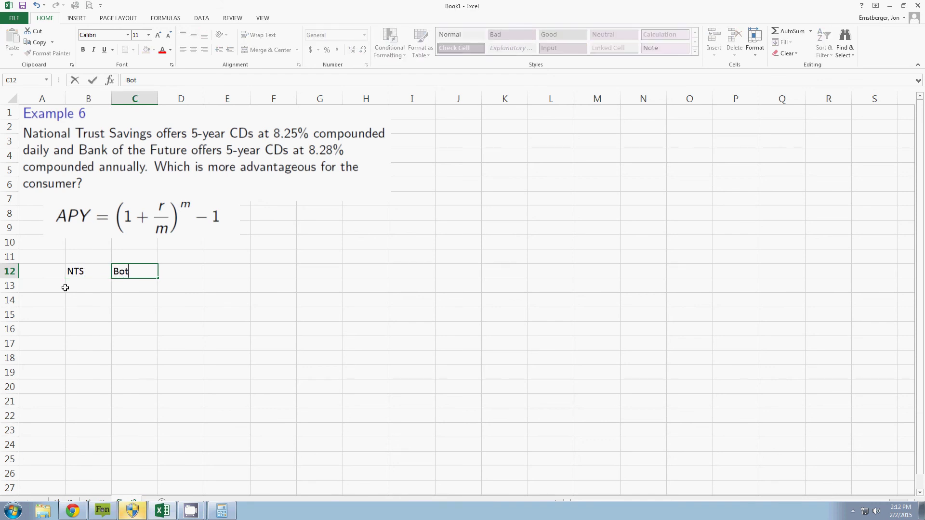
key("Return")
key("Left")
key("Left")
type("Rate")
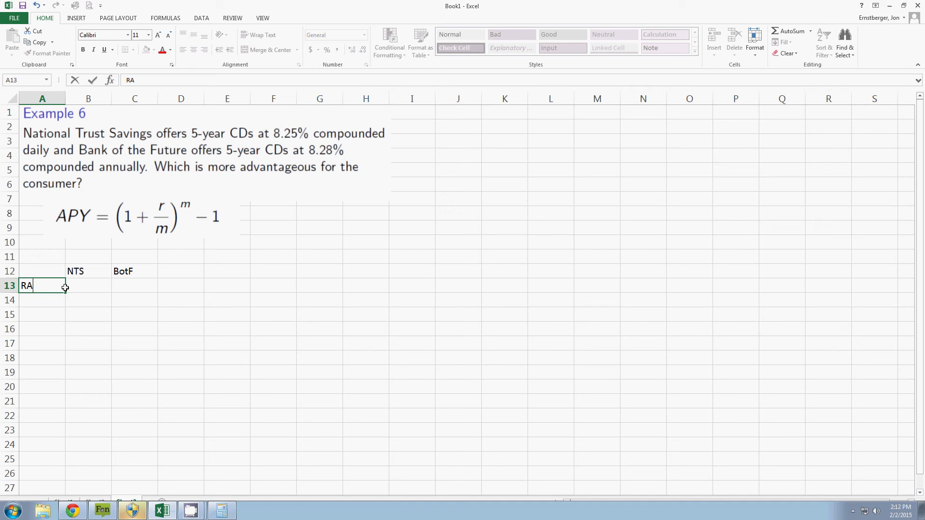
key("Tab")
type("8.25%")
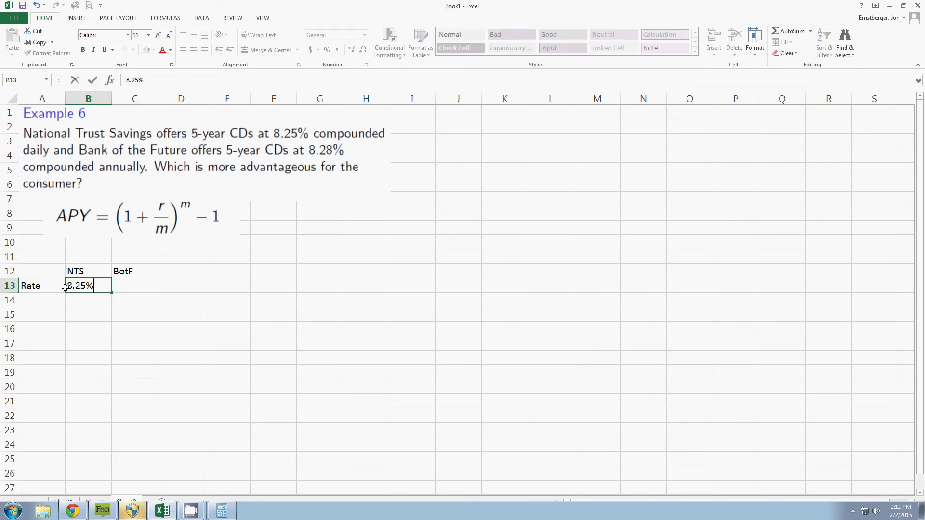
key("Tab")
type("8")
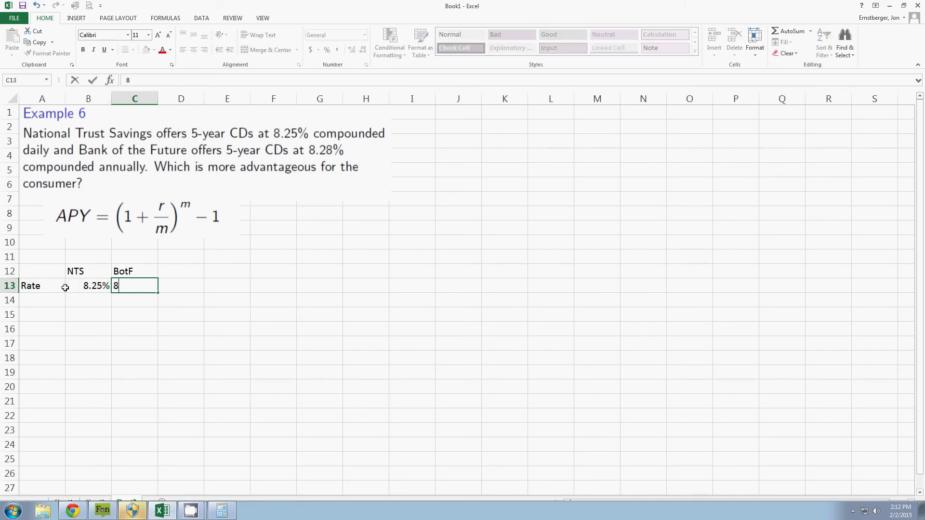
type(".28%")
key("Return")
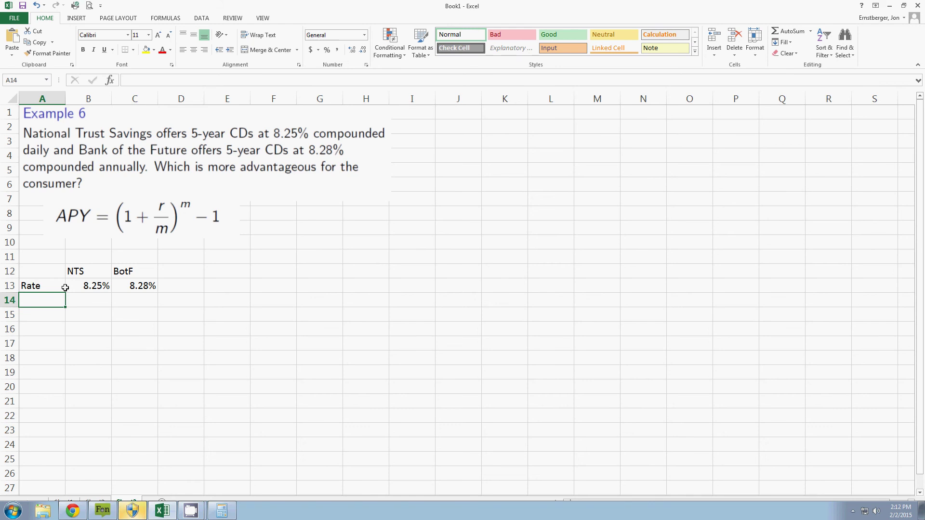
- Add a Comp. Freq. row with 365 for NTS and 1 for BotF
type("Comp. Freq.")
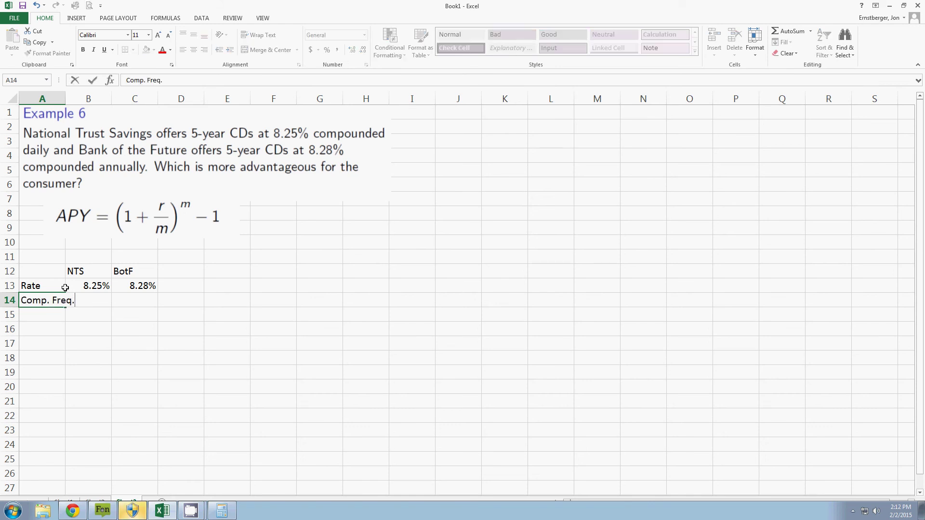
key("Tab")
type("3655")
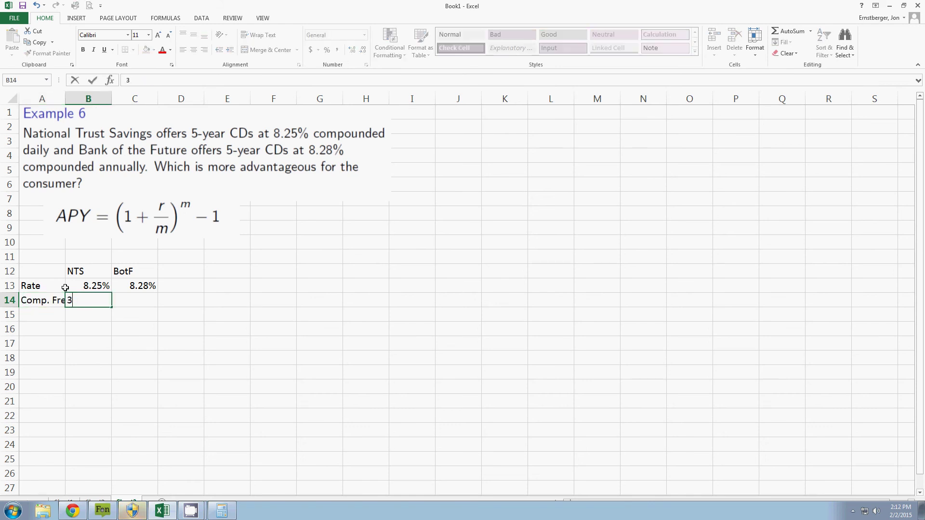
key("BackSpace")
key("BackSpace")
type("5")
key("Tab")
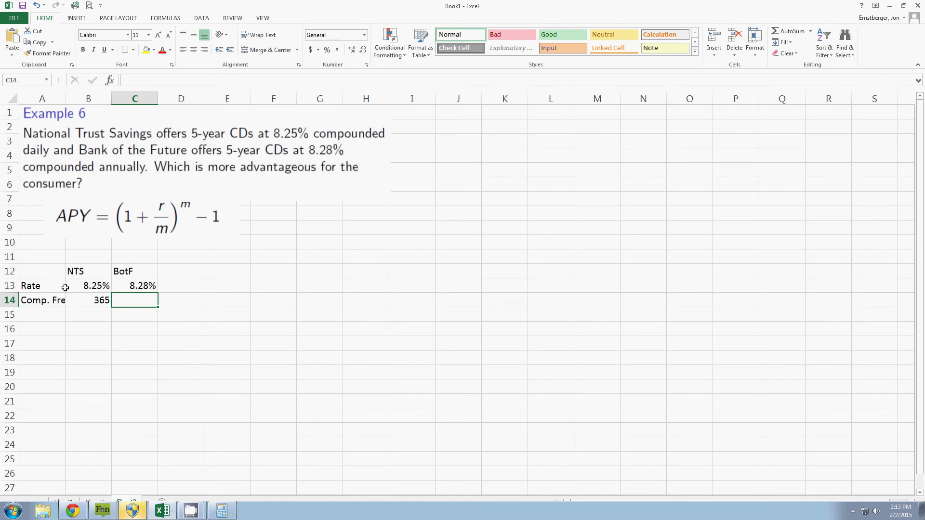
type("1")
key("Return")
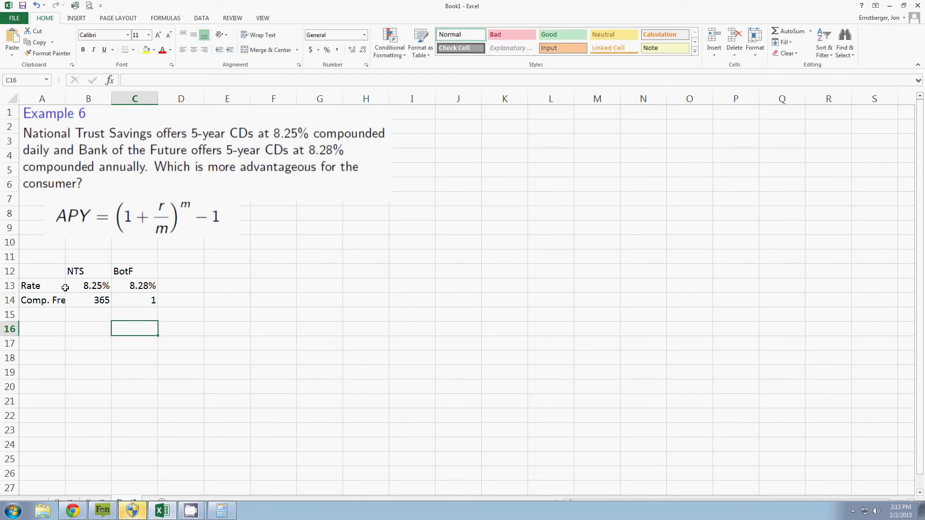
key("Down")
key("Down")
key("Left")
key("Left")
key("Up")
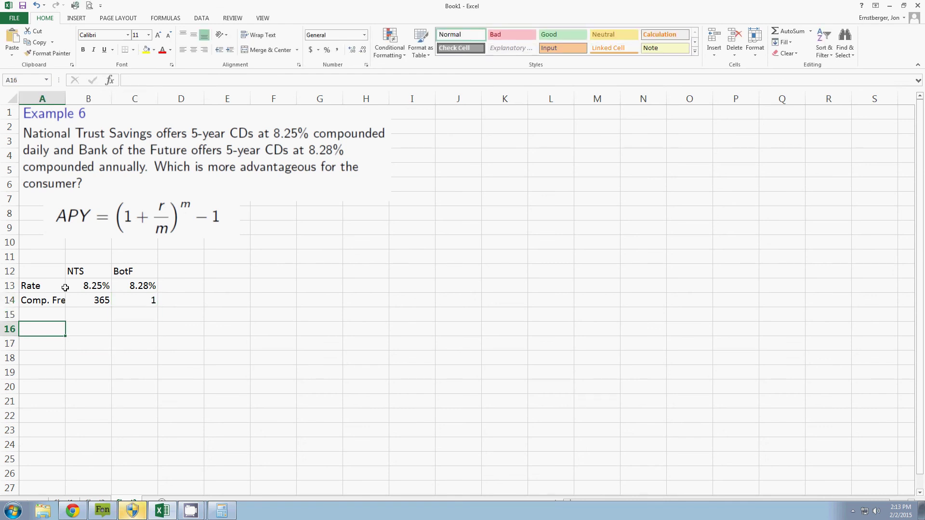
- Label A16 'APY' and enter =(1+B13/B14)^B14-1 in B16, giving 0.085989
type("APY")
key("Tab")
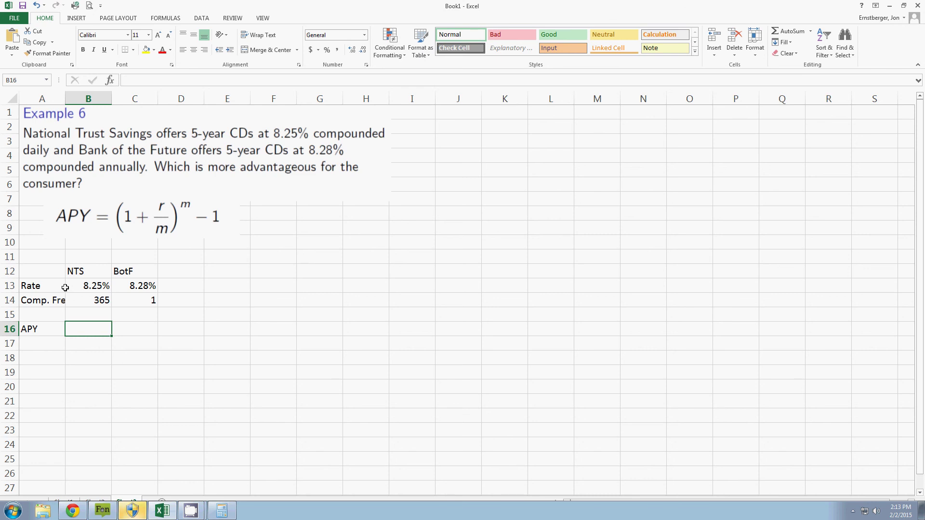
type("=")
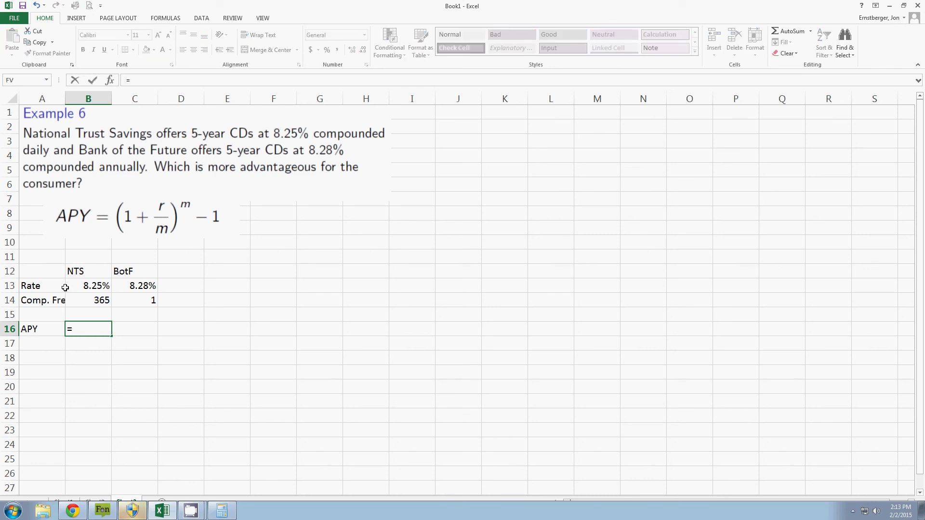
type("(")
type("1+")
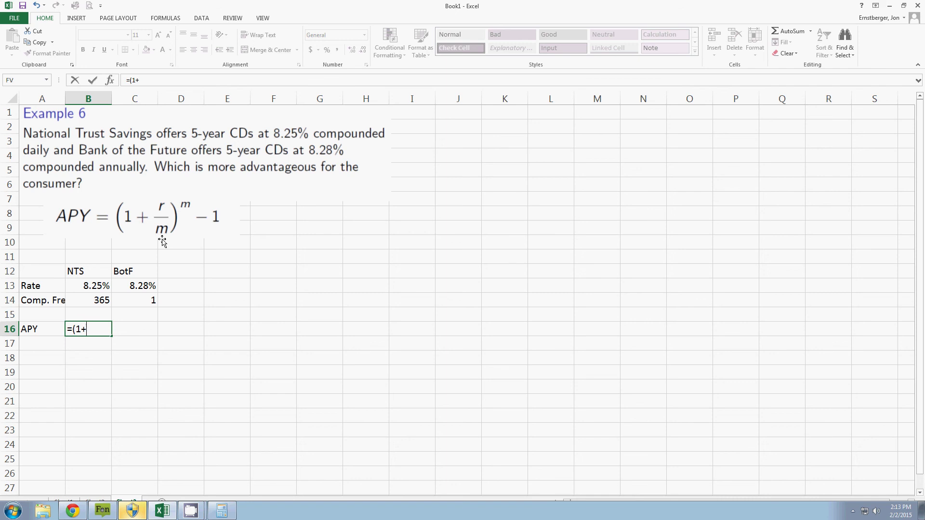
left_click(93, 288)
type("/")
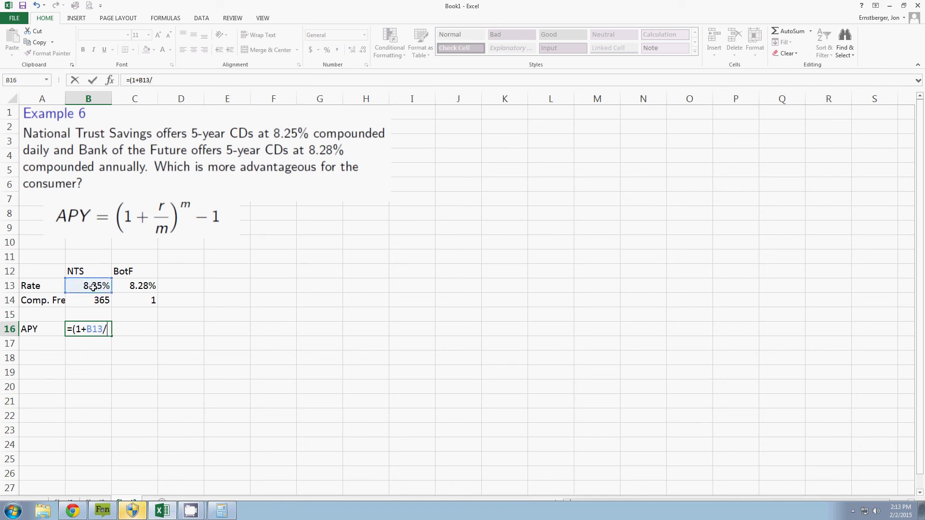
left_click(89, 299)
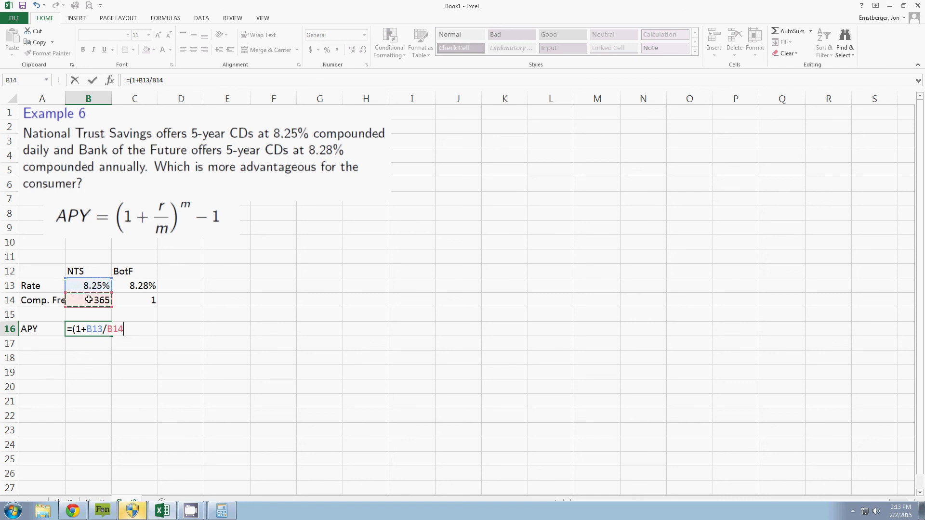
type(")^")
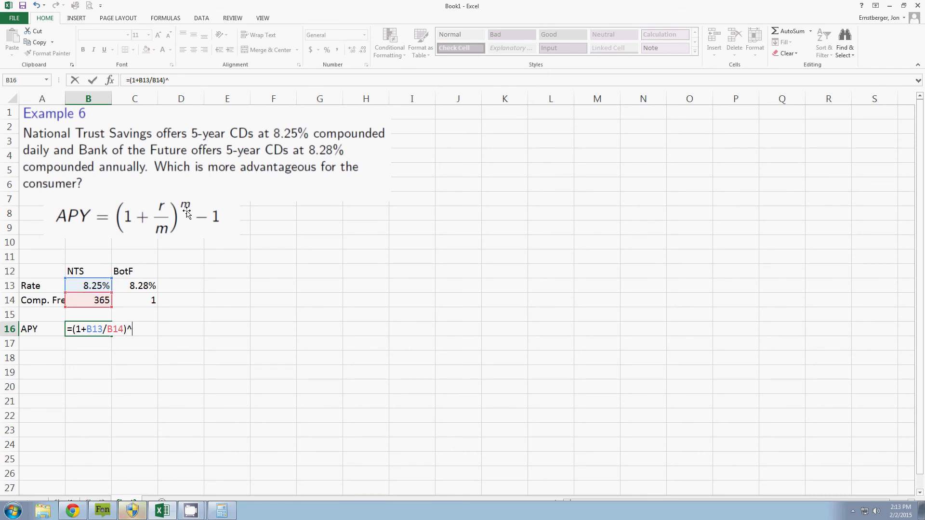
left_click(93, 300)
type("-1")
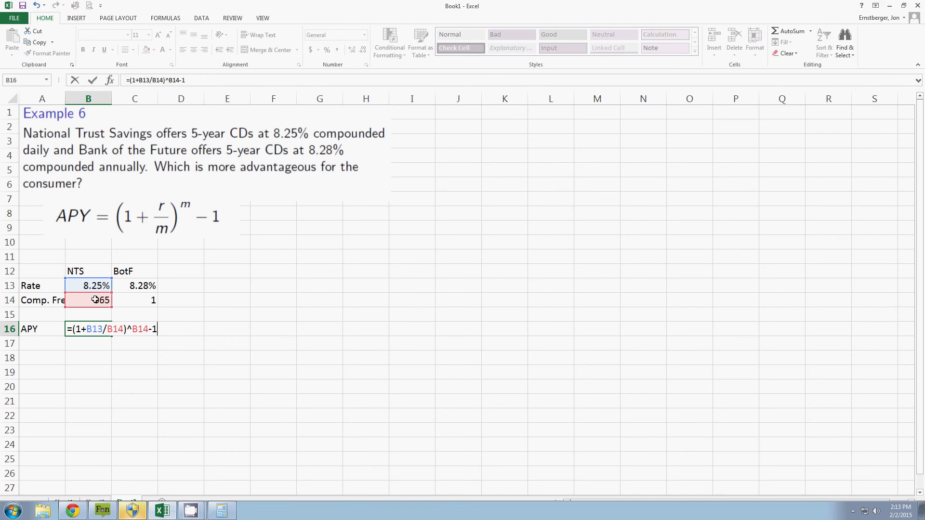
key("Return")
left_click(101, 331)
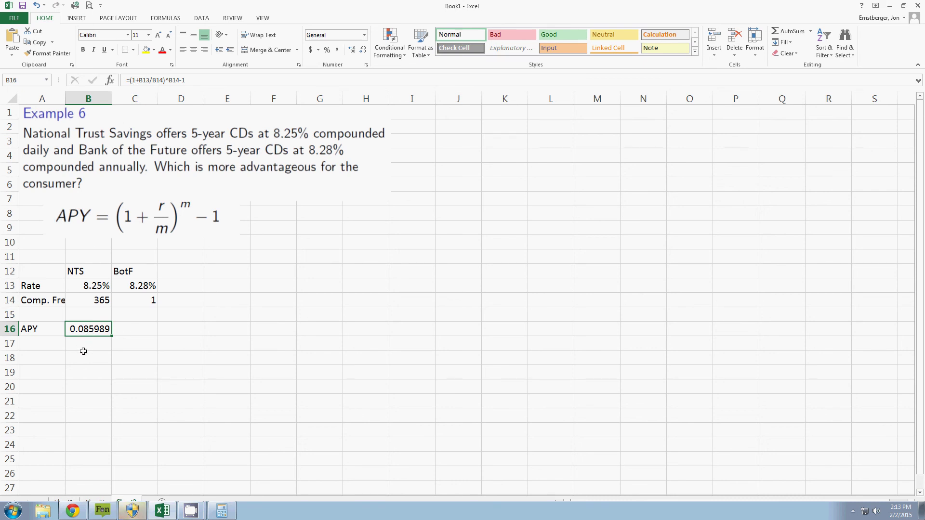
key("ctrl+grave")
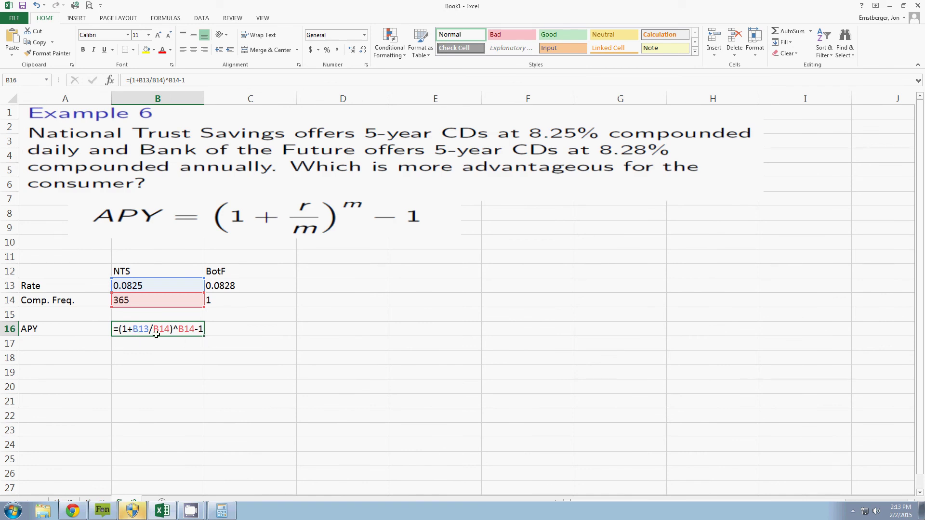
key("ctrl+grave")
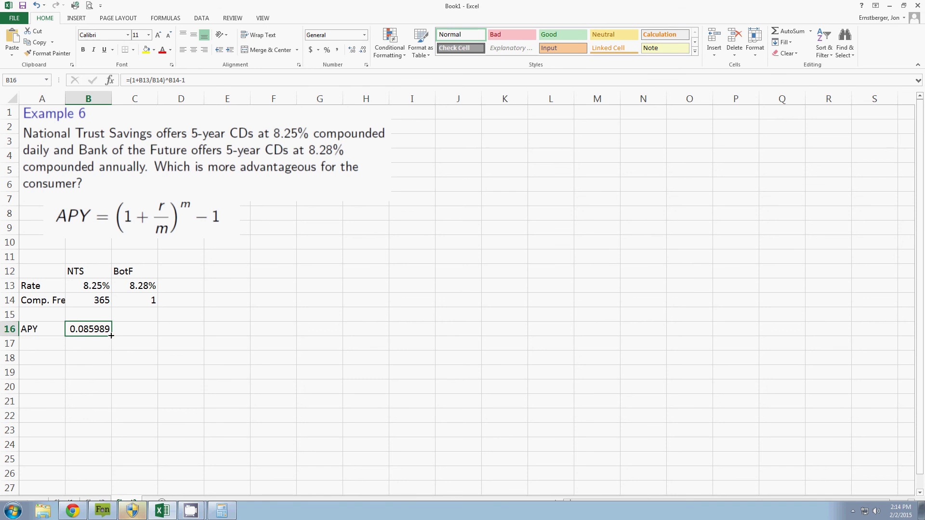
- Fill B16's formula into C16 and verify it reads =(1+C13/C14)^C14-1
left_click_drag(119, 338, 157, 336)
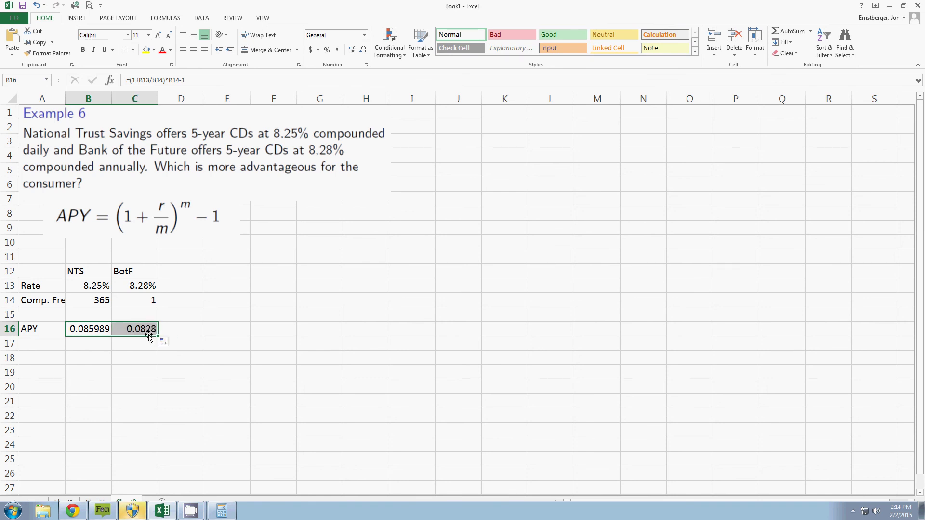
left_click(153, 331)
key("ctrl+grave")
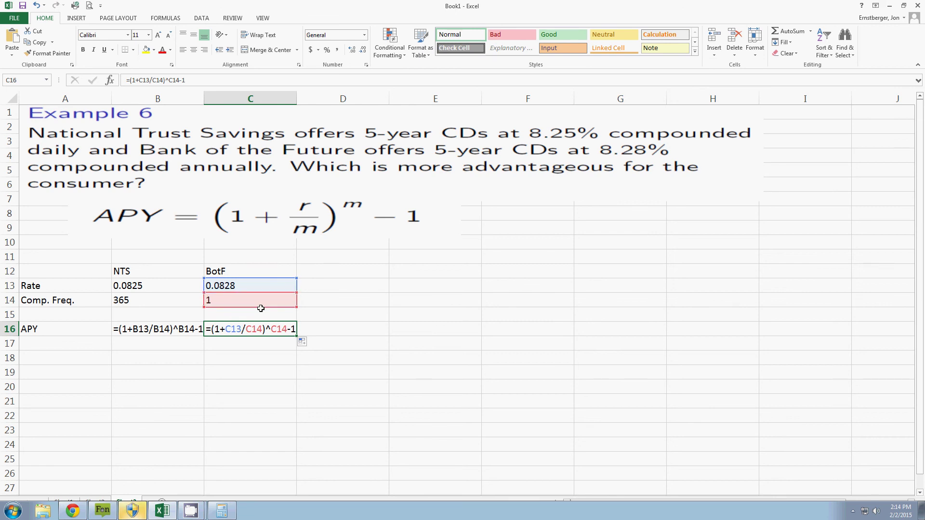
key("ctrl+grave")
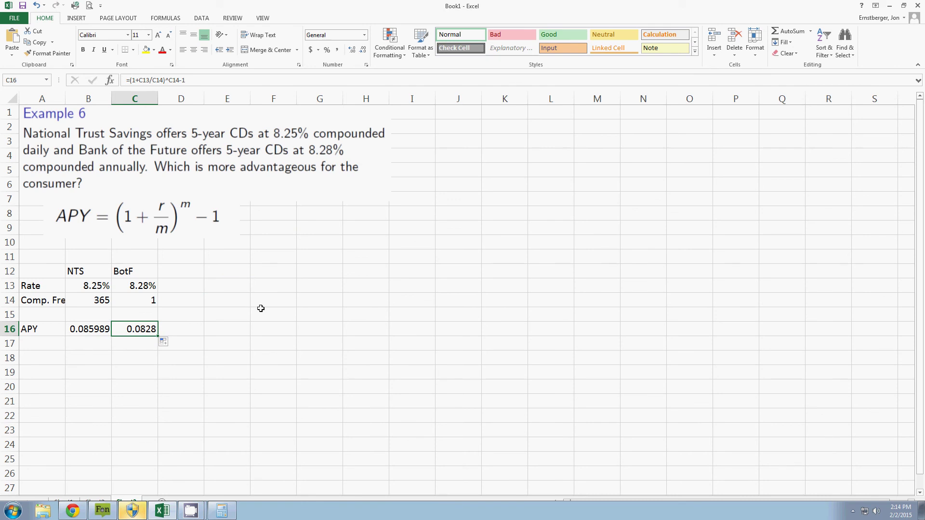
- Format B16:C16 as two-decimal percentages, showing 8.60% and 8.28%
left_click_drag(103, 331, 145, 333)
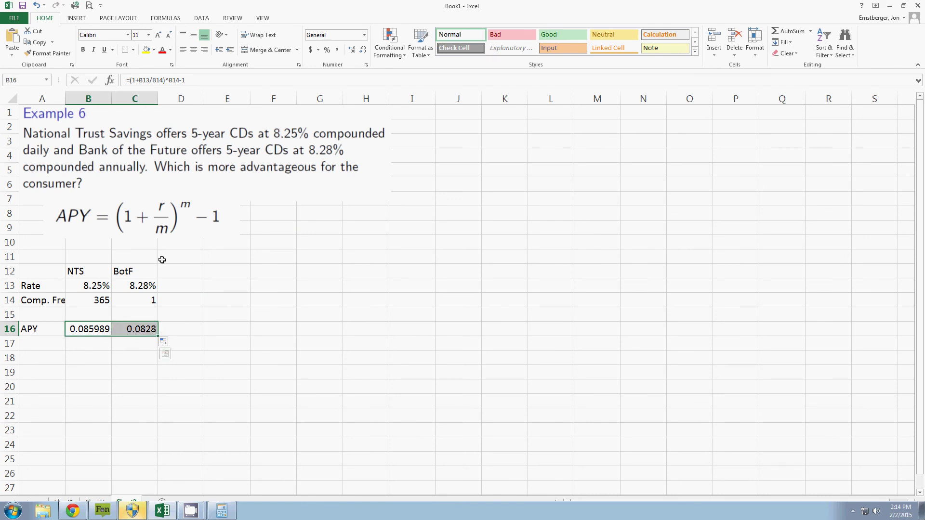
left_click(326, 50)
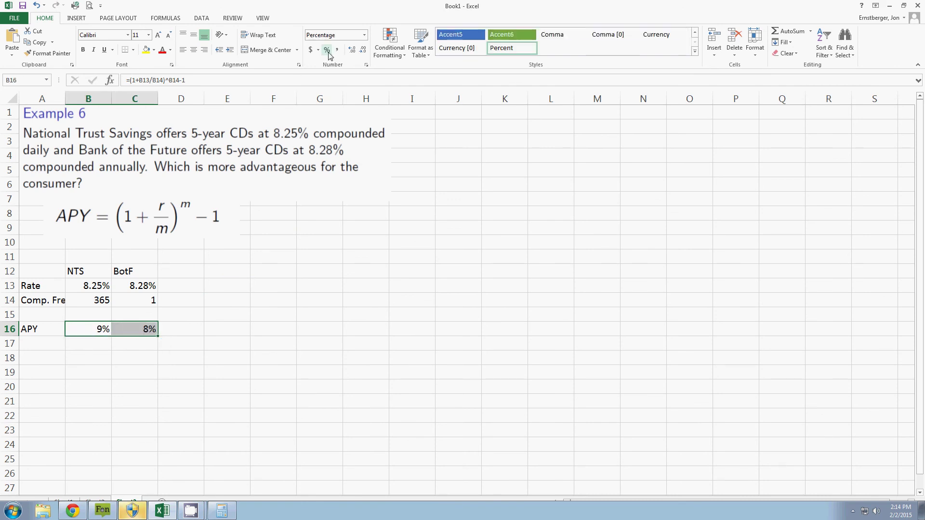
left_click(352, 50)
left_click(352, 50)
- Type 'Best' in A18 and an x in B18 under NTS
left_click(38, 361)
type("Best")
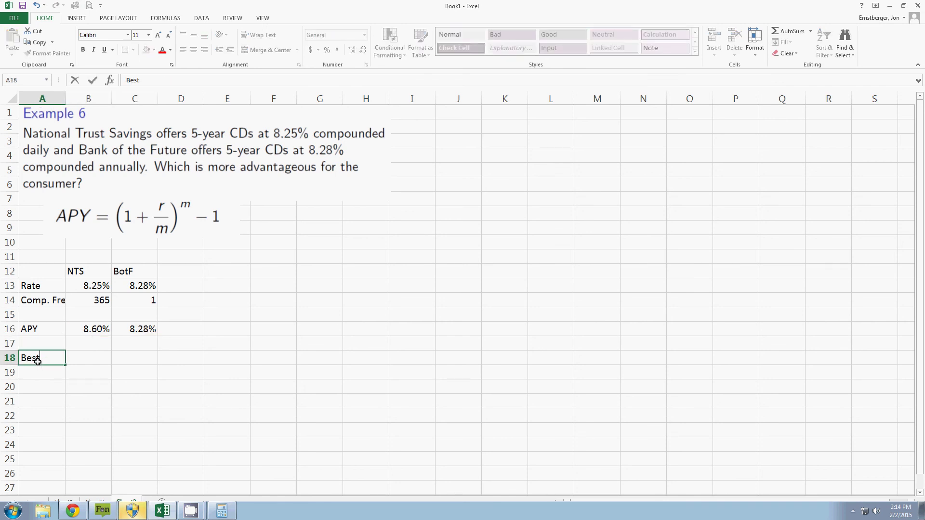
key("Tab")
type("x")
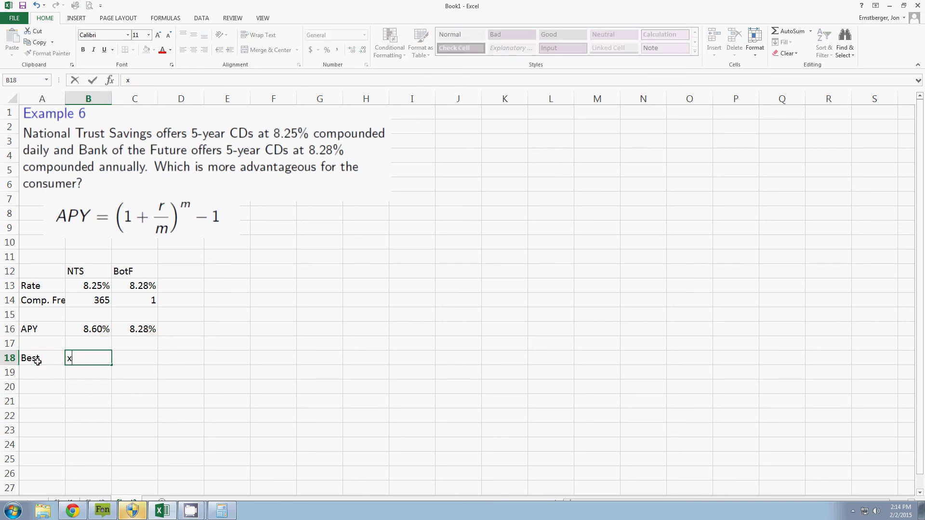
key("Return")
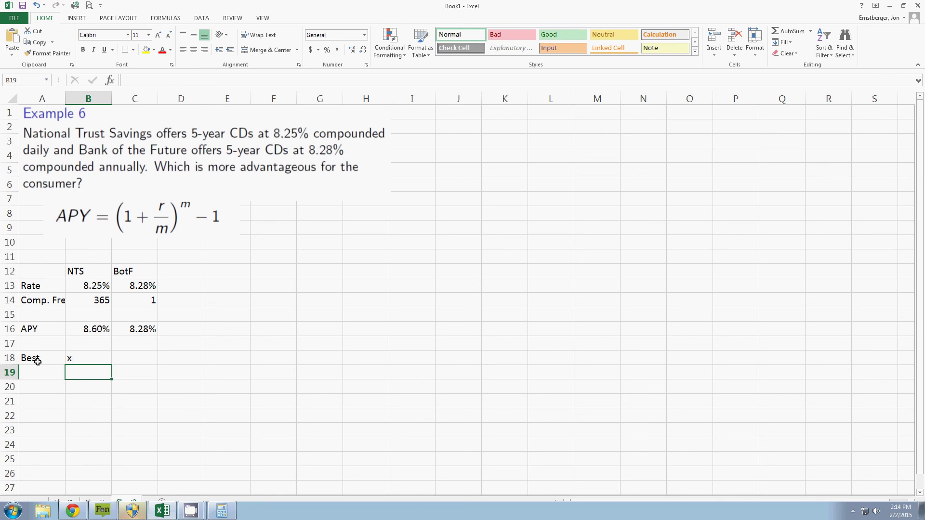